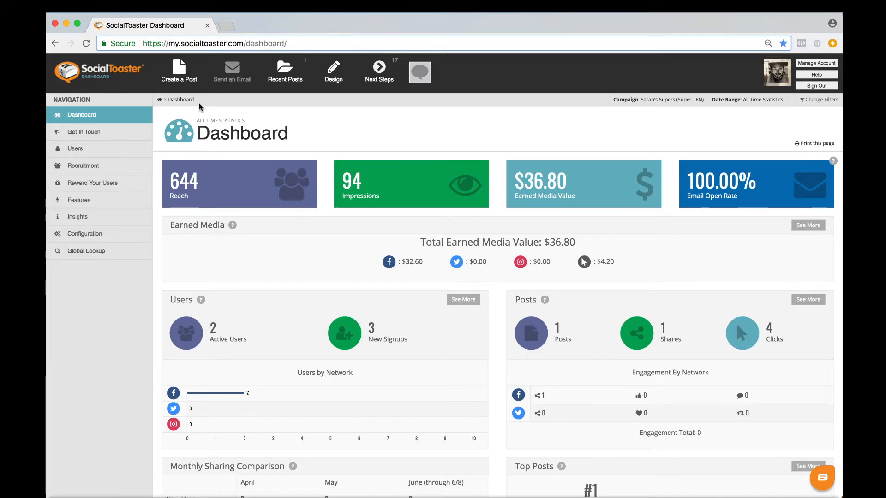
Add a new survey from the Surveys & Quizzes feature, with the purpose "Gather some information from my users (survey)"
{"action": "left_click", "coordinate": [85, 202]}
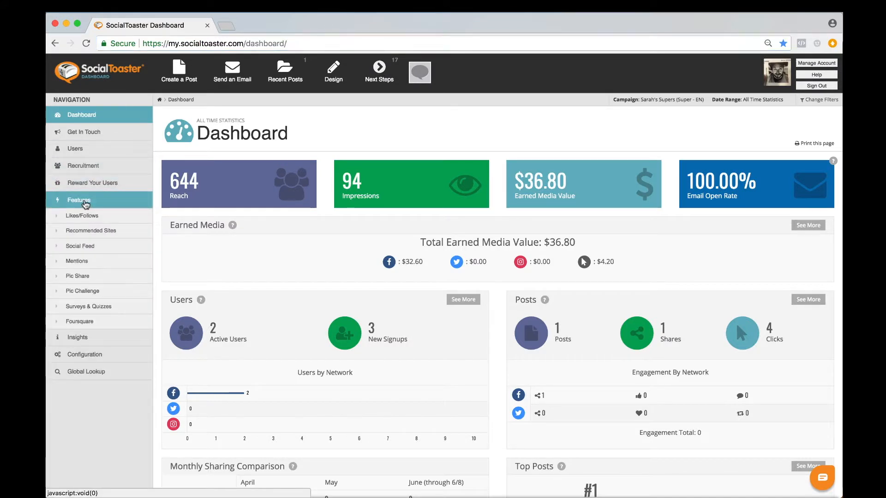
{"action": "left_click", "coordinate": [85, 307]}
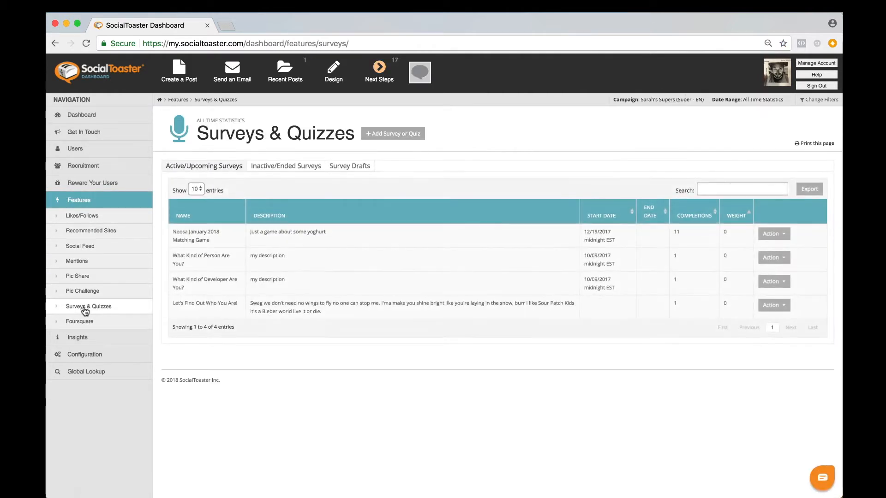
{"action": "left_click", "coordinate": [388, 140]}
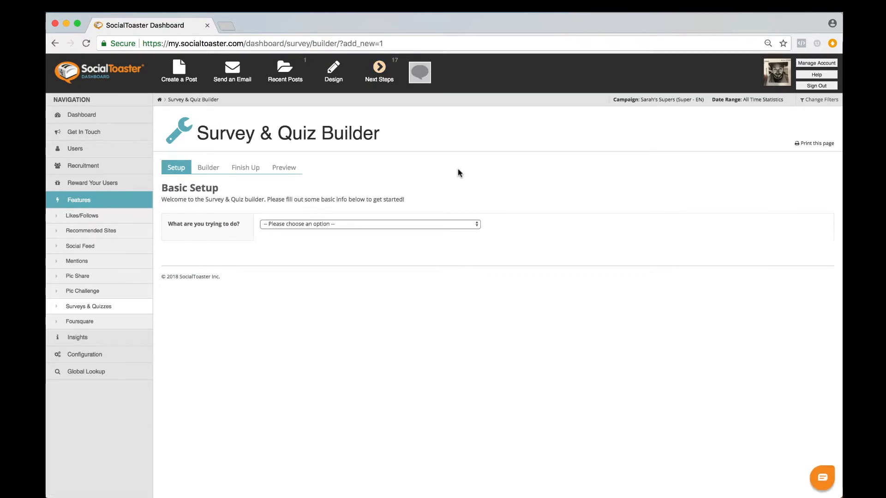
{"action": "left_click", "coordinate": [444, 225]}
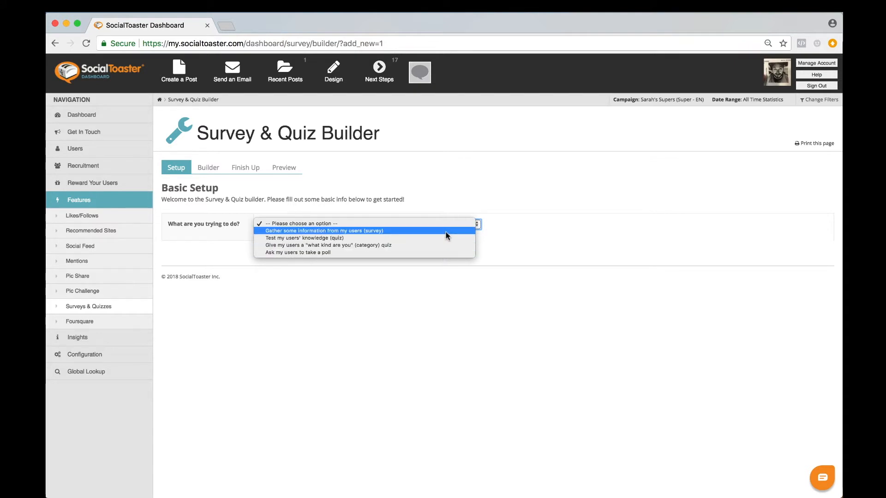
{"action": "left_click", "coordinate": [446, 231]}
Enter "Survey Name" as the survey's name and "Description" as its description
{"action": "left_click", "coordinate": [401, 254]}
{"action": "type", "text": "Survey Name"}
{"action": "key", "text": "Tab"}
{"action": "type", "text": "Descrippt"}
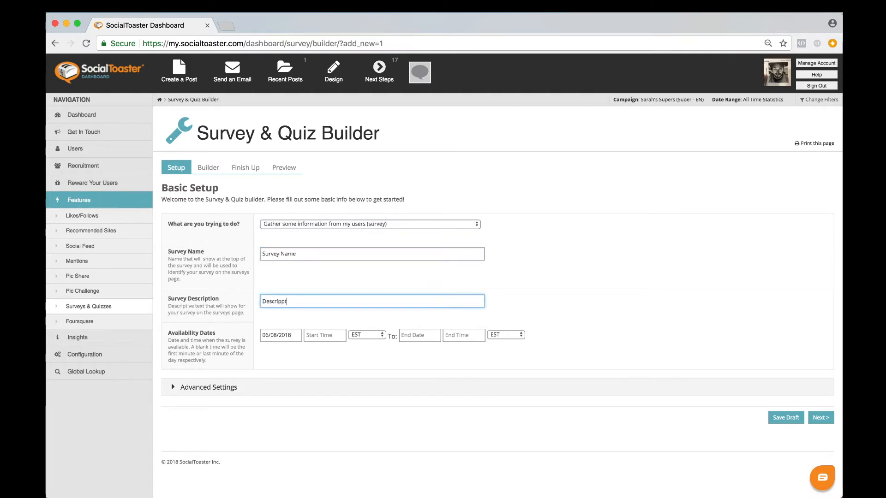
{"action": "key", "text": "BackSpace"}
{"action": "key", "text": "BackSpace"}
{"action": "type", "text": "tion"}
{"action": "key", "text": "Tab"}
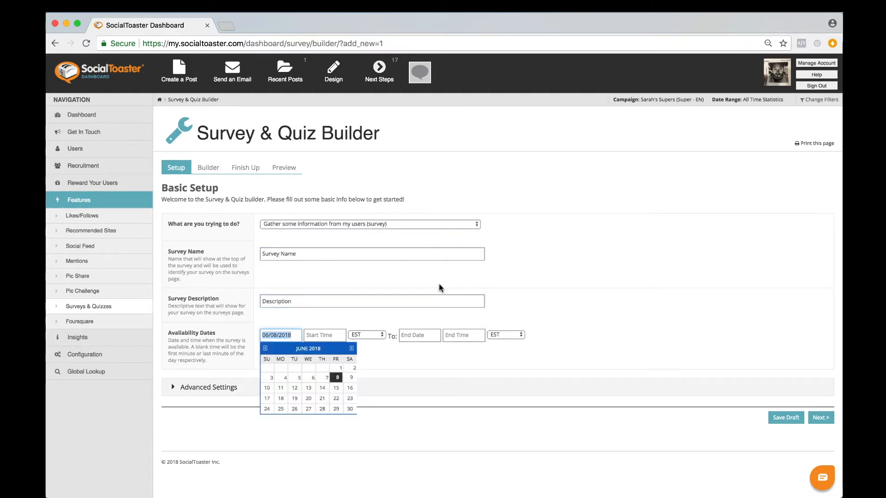
Set the survey's availability to start at 12:30am and end on 06/15/2018 at 12:15am
{"action": "left_click", "coordinate": [422, 336]}
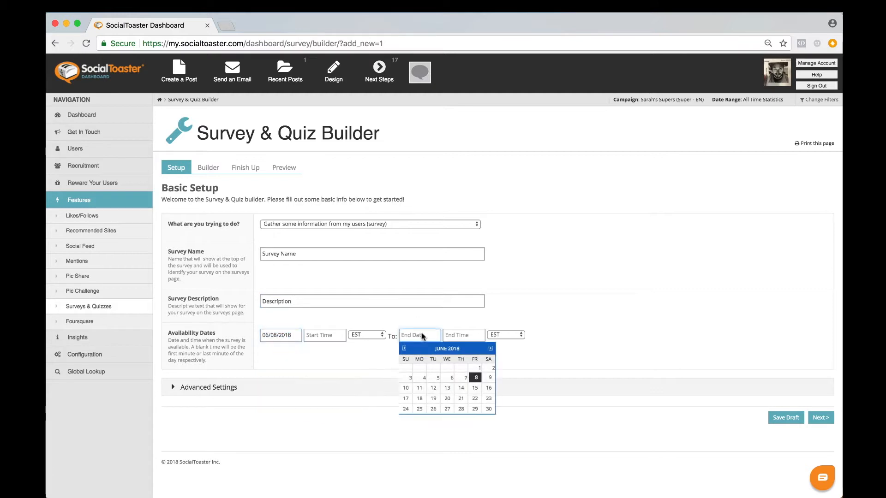
{"action": "left_click", "coordinate": [474, 388]}
{"action": "left_click", "coordinate": [463, 341]}
{"action": "left_click", "coordinate": [464, 358]}
{"action": "left_click", "coordinate": [324, 335]}
{"action": "left_click", "coordinate": [323, 370]}
Review the survey's advanced settings and continue to the Builder stage
{"action": "left_click", "coordinate": [178, 388]}
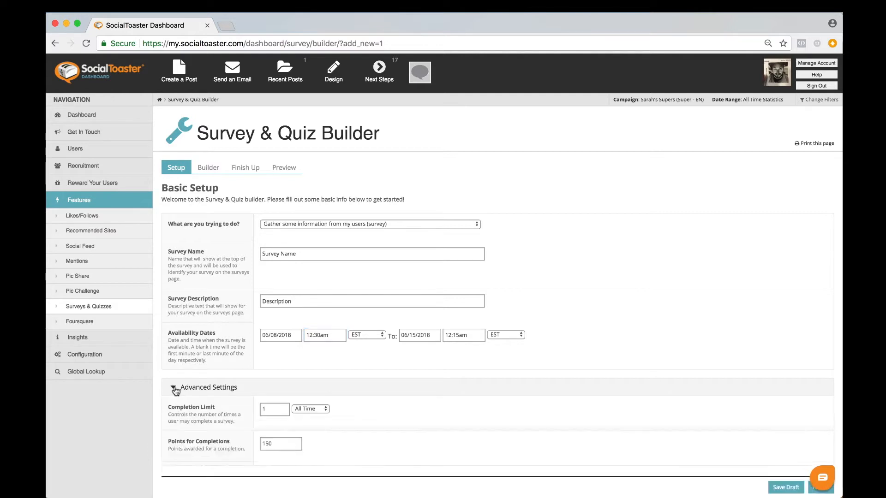
{"action": "scroll", "coordinate": [342, 387], "scroll_direction": "down", "scroll_amount": 5}
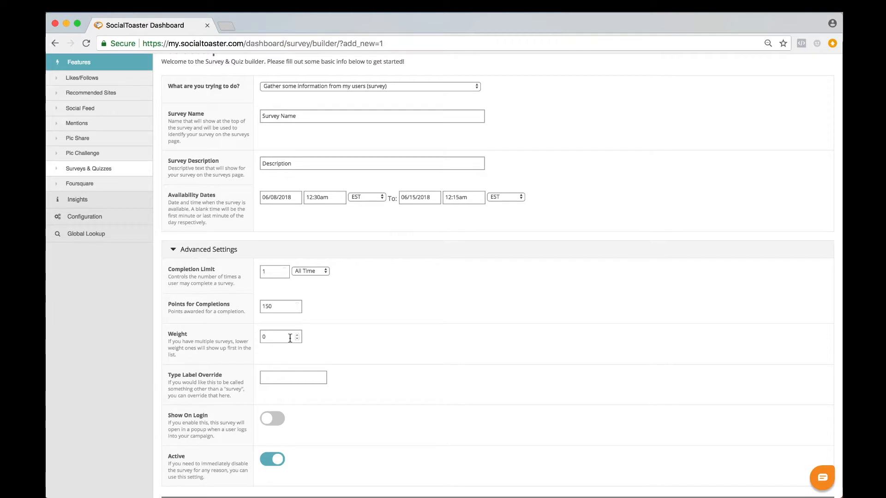
{"action": "scroll", "coordinate": [290, 338], "scroll_direction": "down", "scroll_amount": 2}
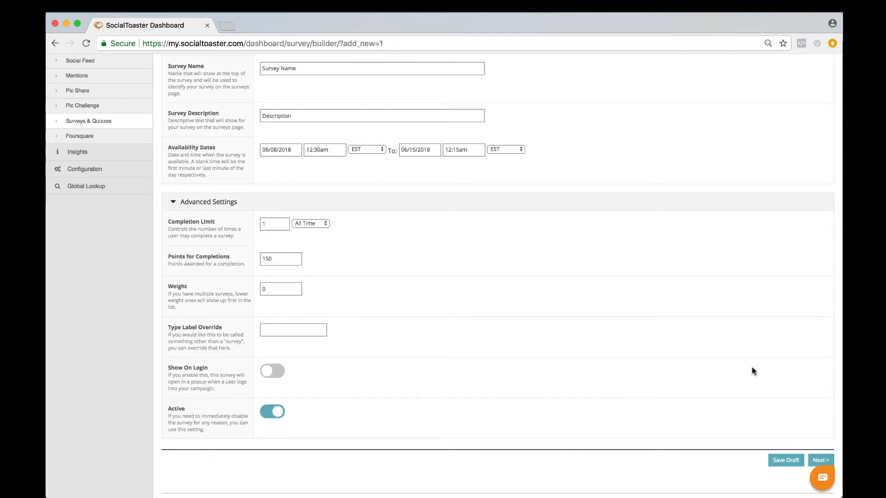
{"action": "scroll", "coordinate": [751, 367], "scroll_direction": "down", "scroll_amount": 1}
{"action": "left_click", "coordinate": [819, 441]}
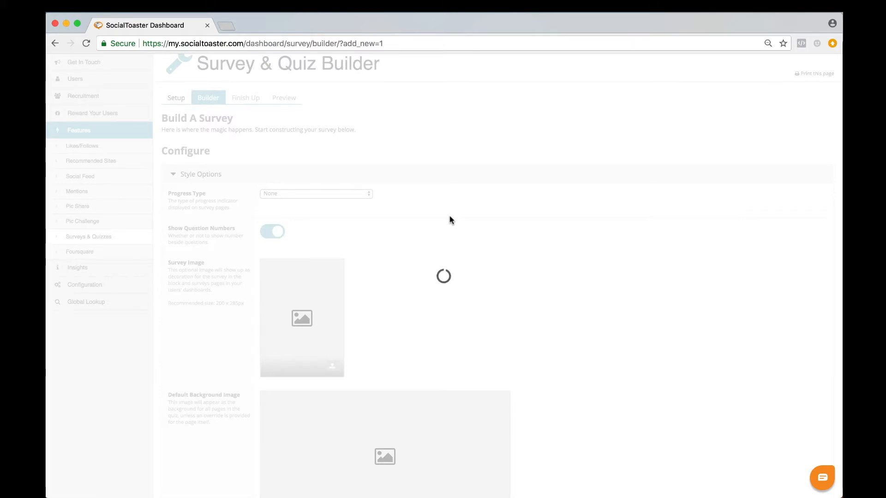
Examine the survey's style options, including the progress types, survey image, default background image and color overrides
{"action": "left_click", "coordinate": [367, 195]}
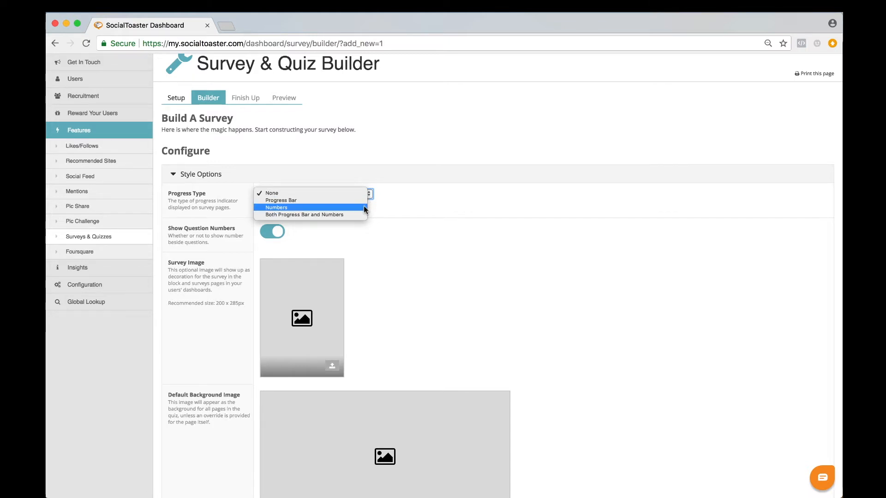
{"action": "left_click", "coordinate": [412, 247]}
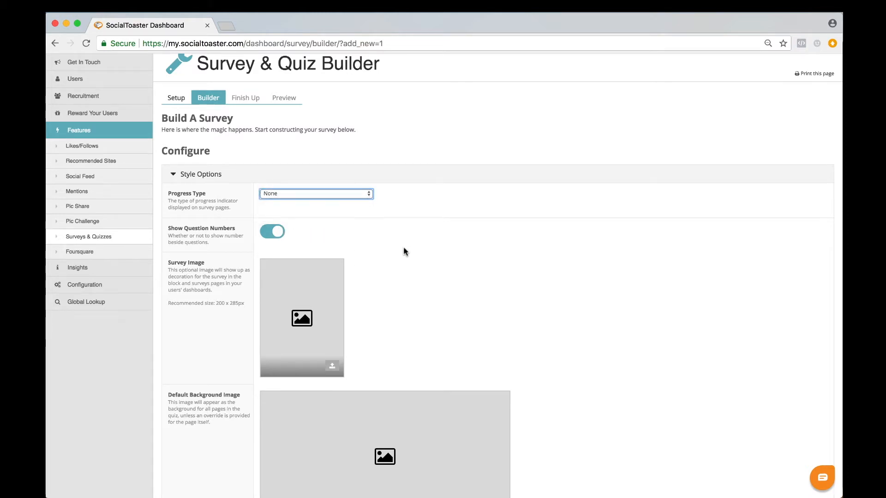
{"action": "scroll", "coordinate": [403, 251], "scroll_direction": "down", "scroll_amount": 3}
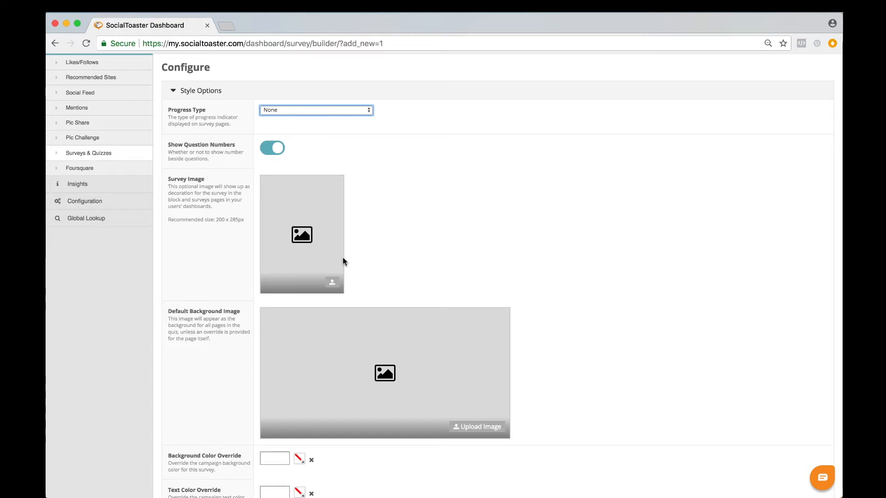
{"action": "left_click", "coordinate": [332, 285]}
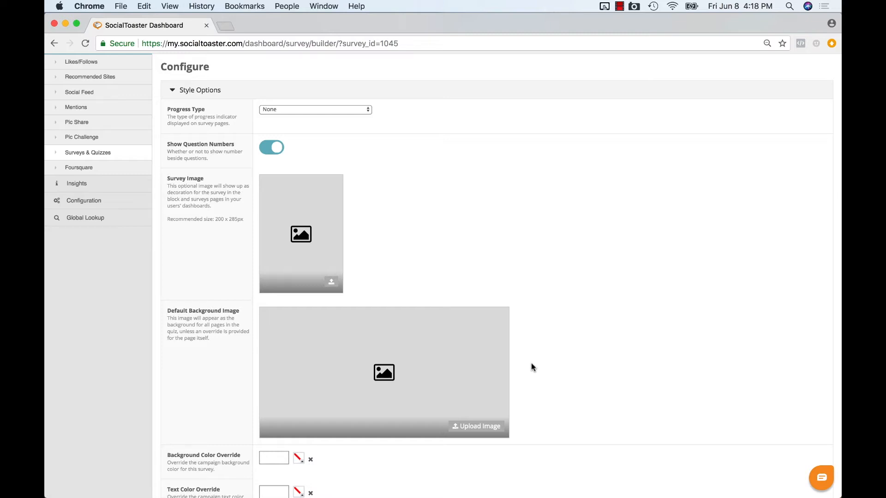
{"action": "scroll", "coordinate": [531, 367], "scroll_direction": "down", "scroll_amount": 3}
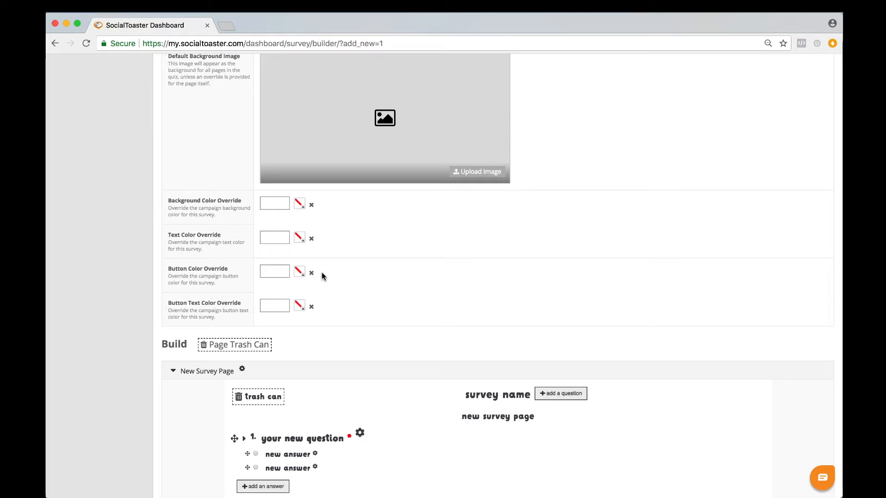
{"action": "scroll", "coordinate": [322, 272], "scroll_direction": "down", "scroll_amount": 3}
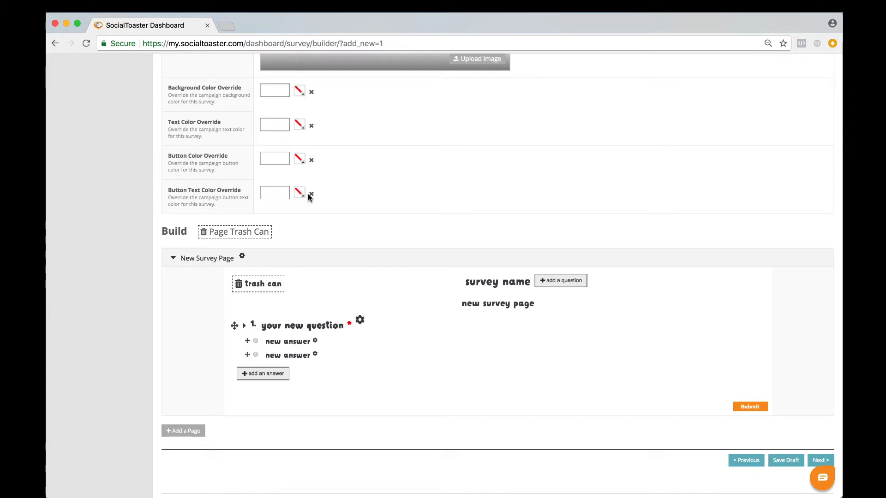
{"action": "scroll", "coordinate": [337, 197], "scroll_direction": "down", "scroll_amount": 1}
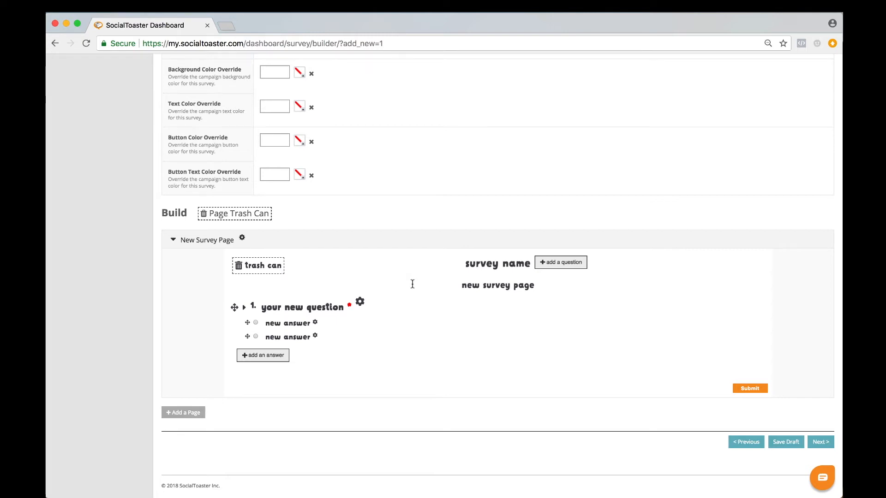
Add a second question to the first survey page and add another page to the survey
{"action": "left_click", "coordinate": [559, 265]}
{"action": "scroll", "coordinate": [406, 358], "scroll_direction": "down", "scroll_amount": 2}
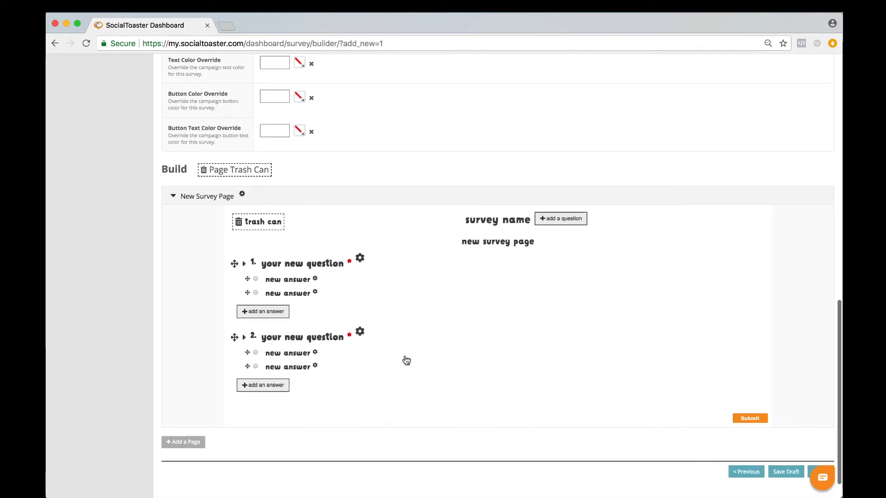
{"action": "left_click", "coordinate": [192, 444]}
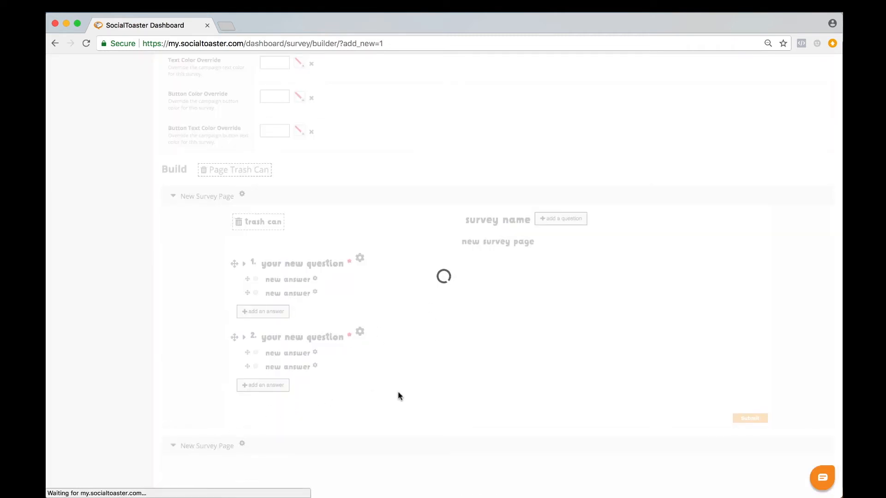
{"action": "scroll", "coordinate": [410, 397], "scroll_direction": "down", "scroll_amount": 5}
{"action": "scroll", "coordinate": [410, 398], "scroll_direction": "up", "scroll_amount": 4}
{"action": "scroll", "coordinate": [410, 397], "scroll_direction": "up", "scroll_amount": 1}
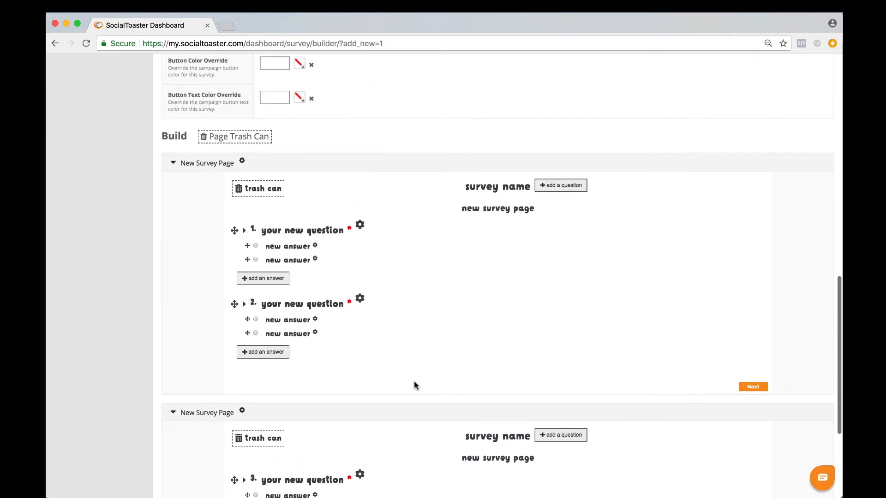
Inspect the text formatting and text color options for the first question's wording
{"action": "left_click", "coordinate": [325, 227]}
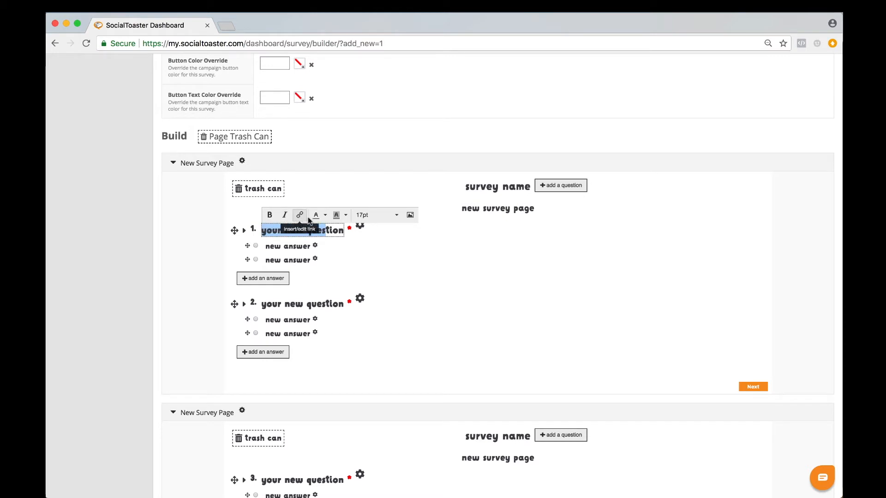
{"action": "left_click", "coordinate": [324, 215]}
{"action": "left_click", "coordinate": [325, 215]}
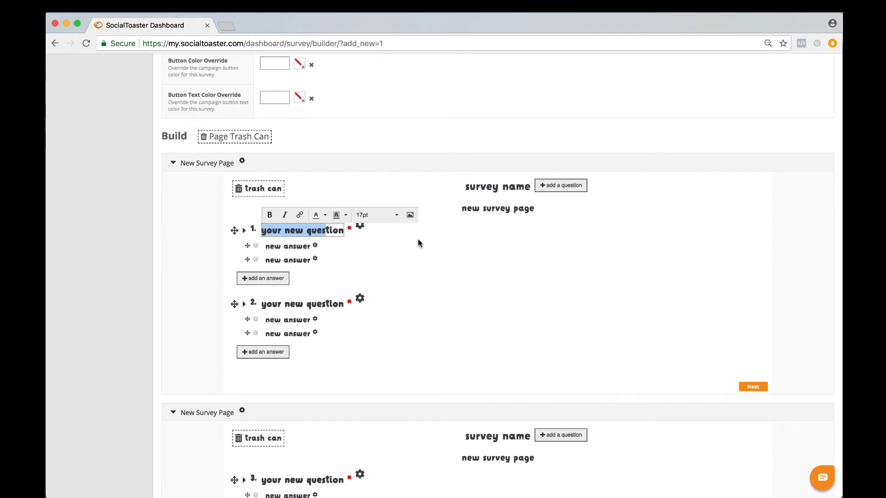
Inspect the background image setting of the first survey page and close its settings
{"action": "left_click", "coordinate": [241, 161]}
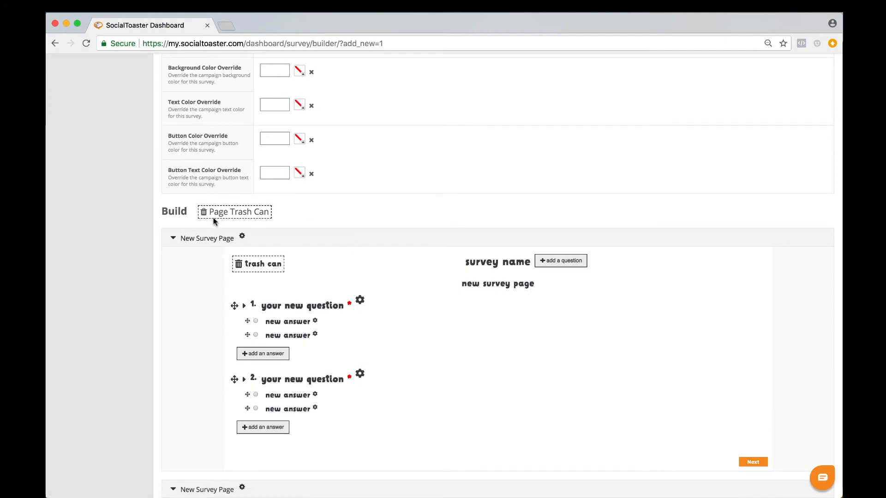
{"action": "left_click", "coordinate": [241, 238]}
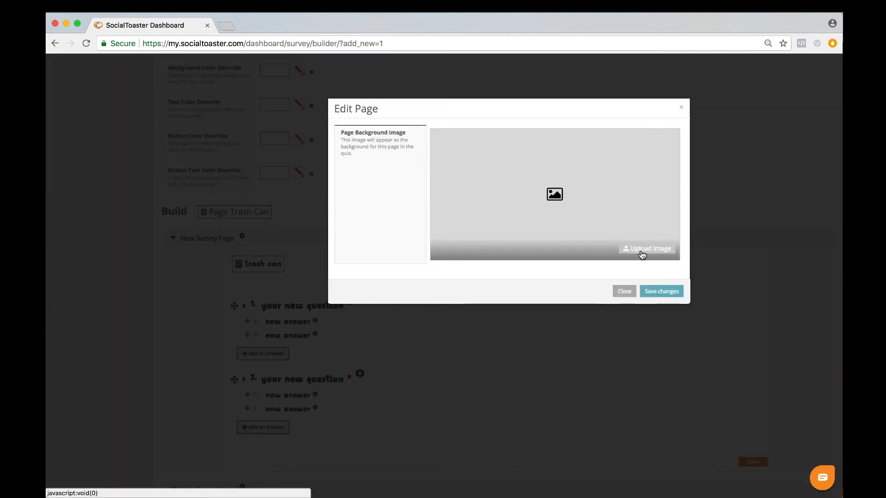
{"action": "left_click", "coordinate": [628, 291]}
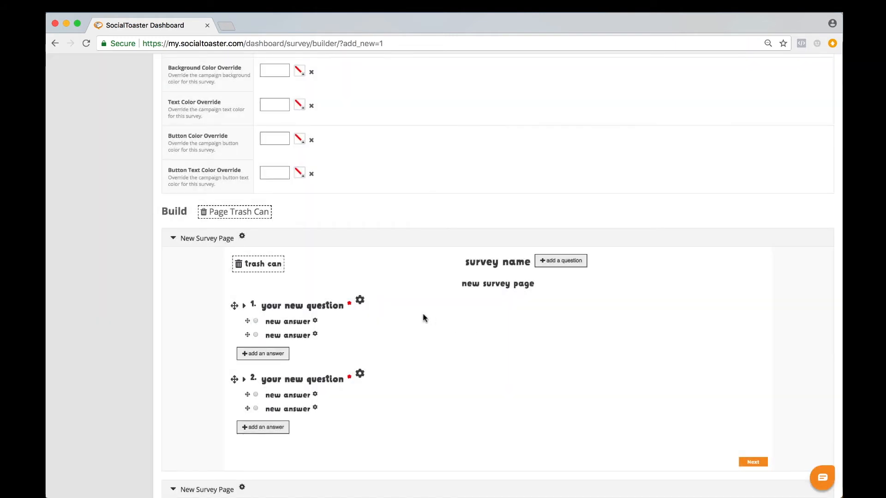
In the first question's settings, choose Multiple Choice - Radio as the type and Full Width as the width
{"action": "scroll", "coordinate": [415, 320], "scroll_direction": "down", "scroll_amount": 1}
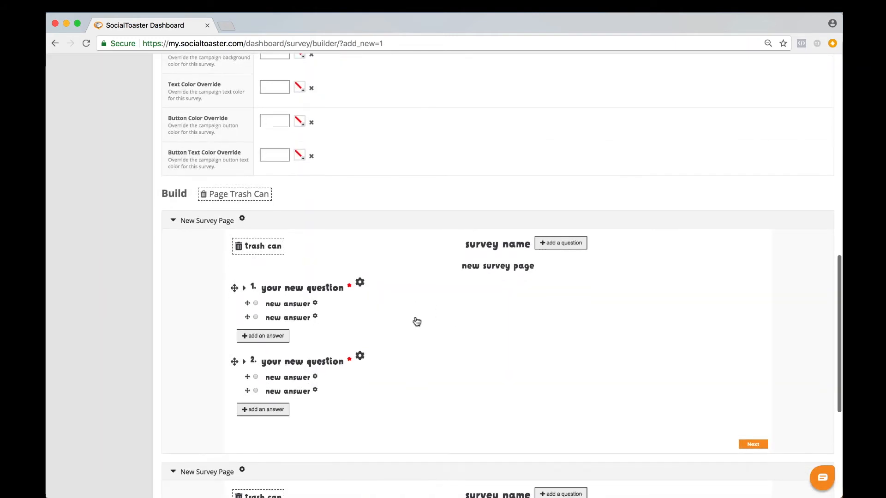
{"action": "left_click", "coordinate": [359, 283]}
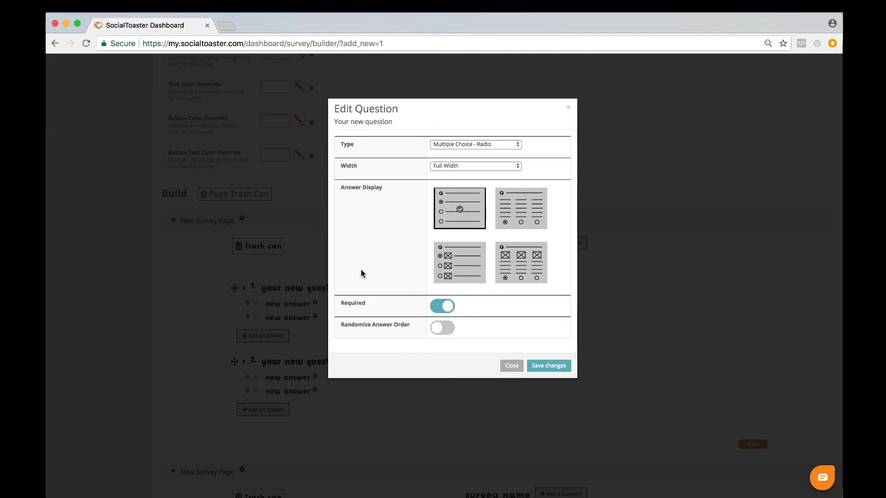
{"action": "left_click", "coordinate": [453, 147]}
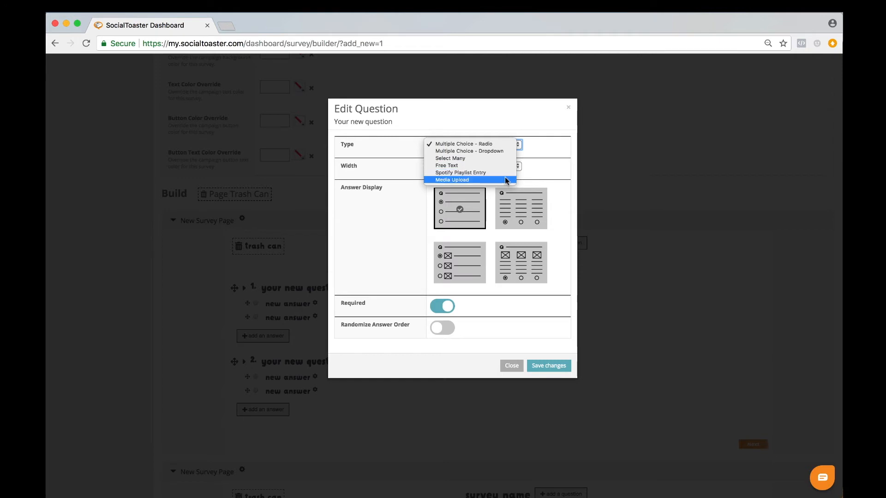
{"action": "left_click", "coordinate": [493, 144]}
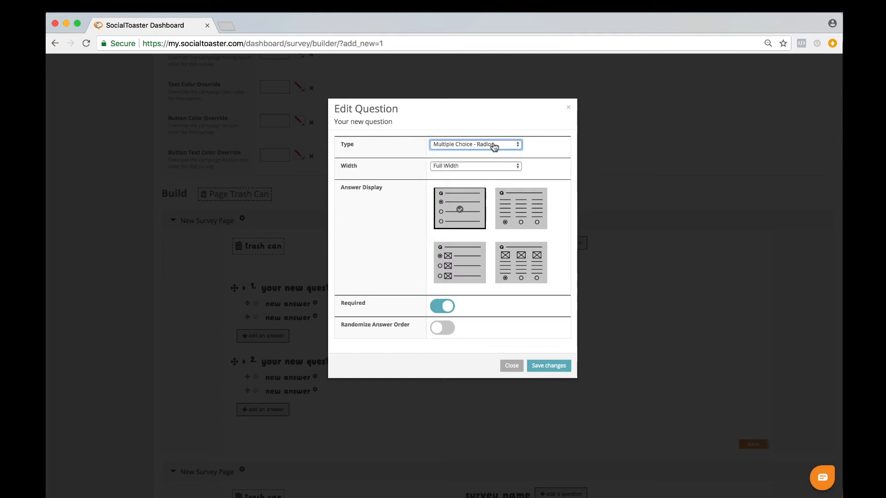
{"action": "left_click", "coordinate": [492, 167]}
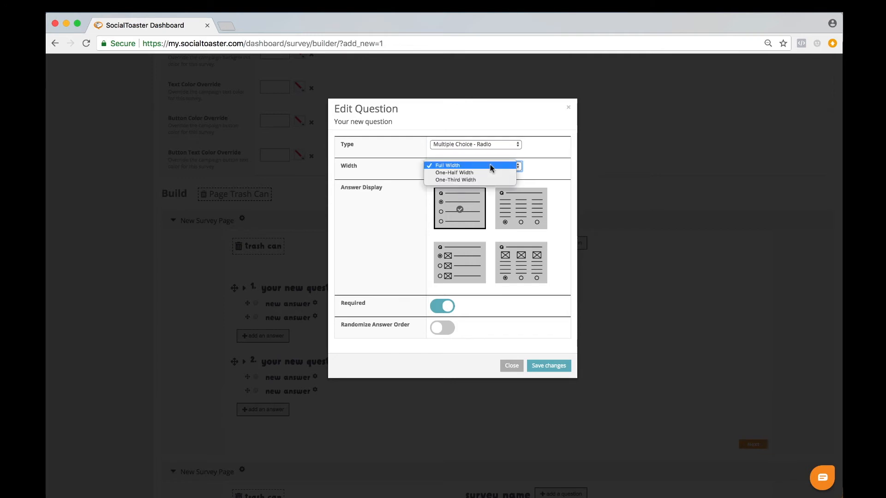
{"action": "left_click", "coordinate": [492, 166]}
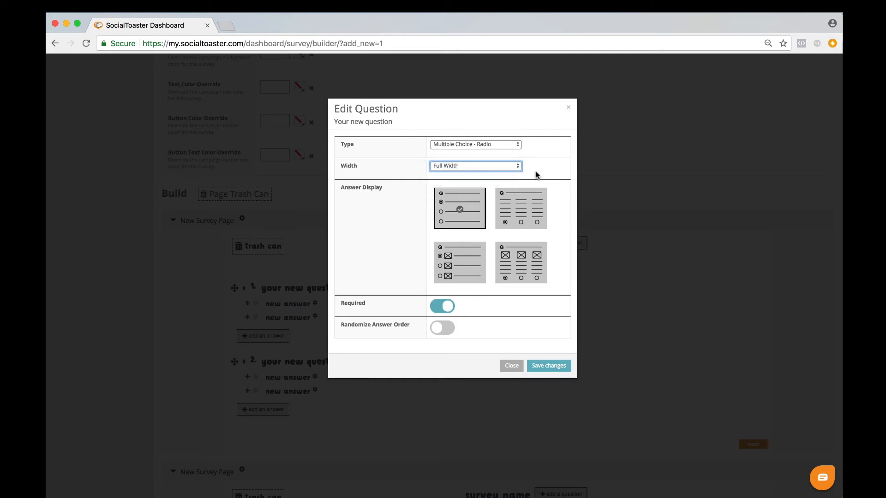
Switch the first question's Required setting off and back on, and save the question's settings
{"action": "scroll", "coordinate": [546, 179], "scroll_direction": "down", "scroll_amount": 2}
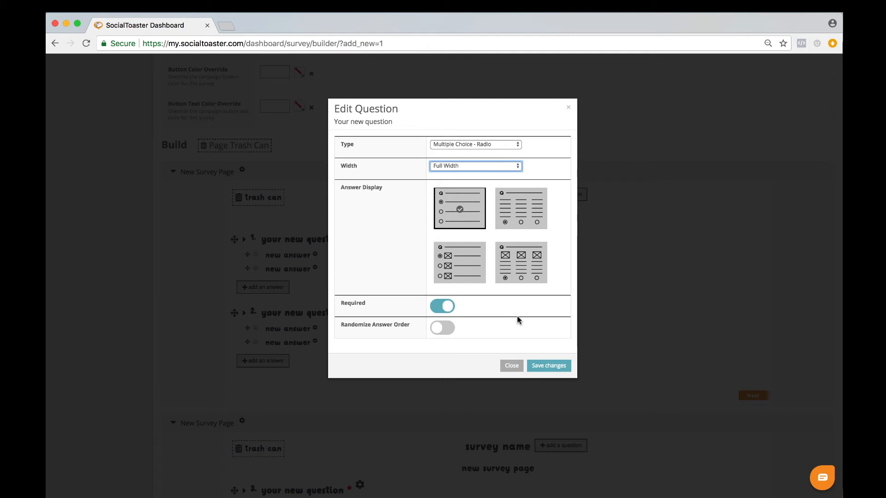
{"action": "left_click", "coordinate": [448, 309]}
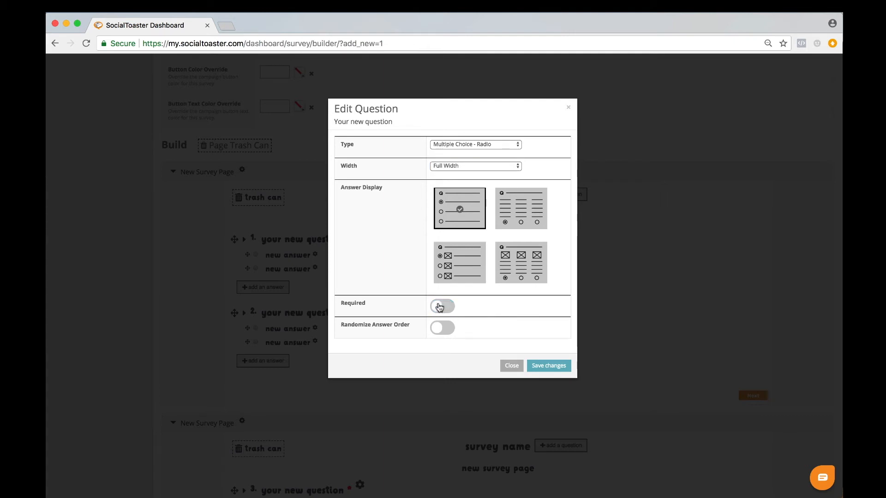
{"action": "left_click", "coordinate": [439, 308]}
{"action": "left_click", "coordinate": [550, 366]}
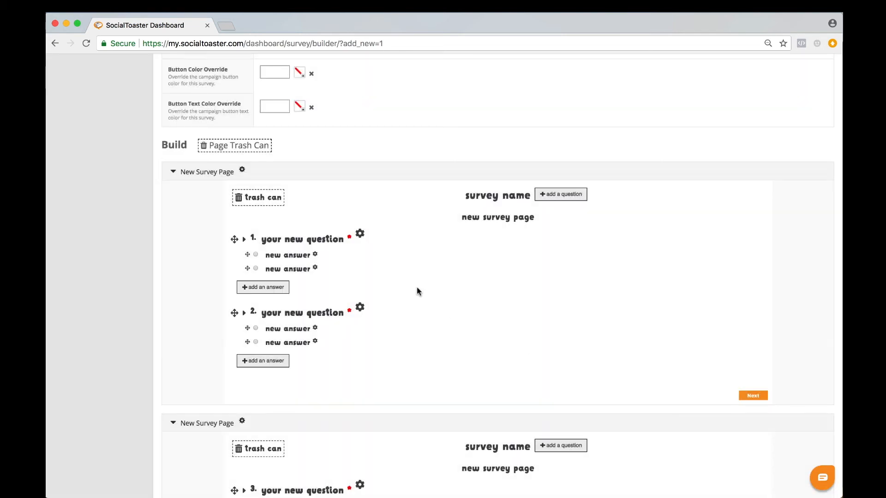
Inspect the jump destinations for the first question's first answer, keep Next question, and save the answer's settings
{"action": "left_click", "coordinate": [315, 255]}
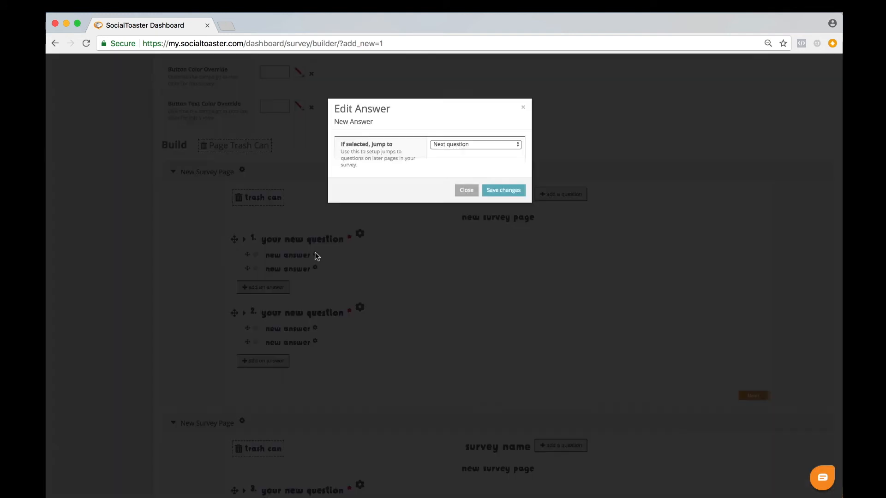
{"action": "left_click", "coordinate": [444, 144]}
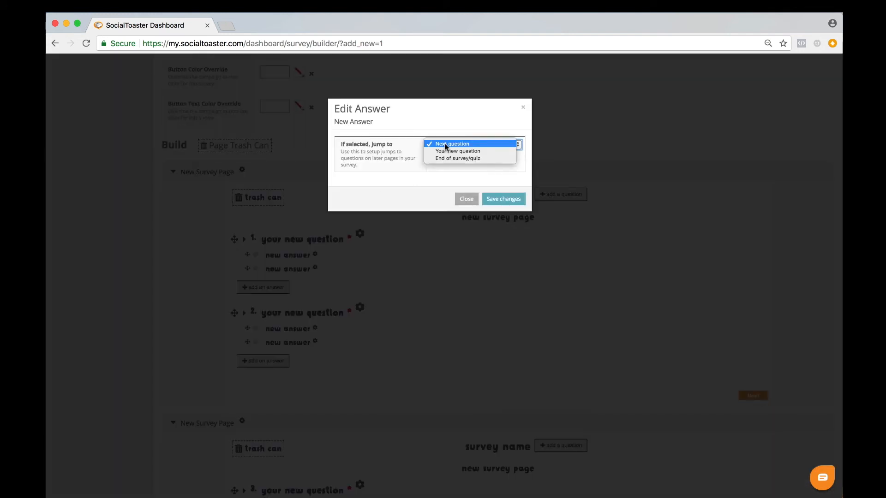
{"action": "left_click", "coordinate": [484, 170]}
{"action": "left_click", "coordinate": [496, 197]}
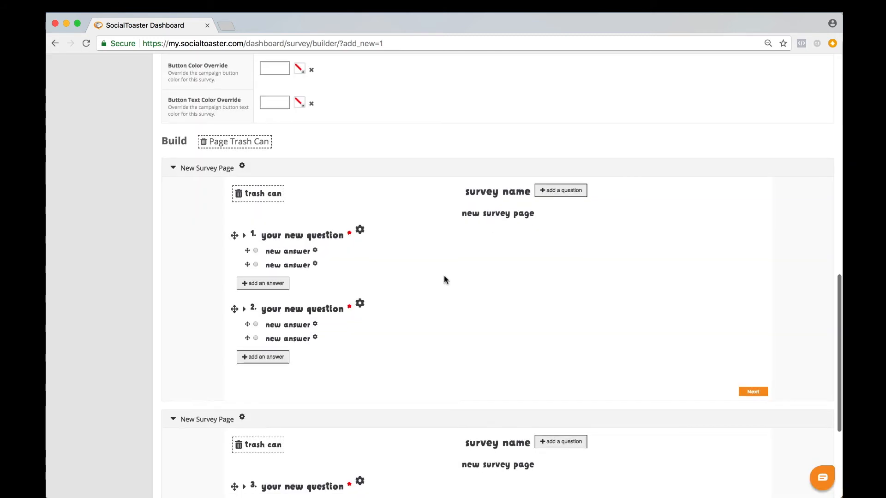
Mark the first question's first answer as a correct answer and save the answer's settings
{"action": "scroll", "coordinate": [455, 237], "scroll_direction": "down", "scroll_amount": 20}
{"action": "scroll", "coordinate": [443, 220], "scroll_direction": "up", "scroll_amount": 3}
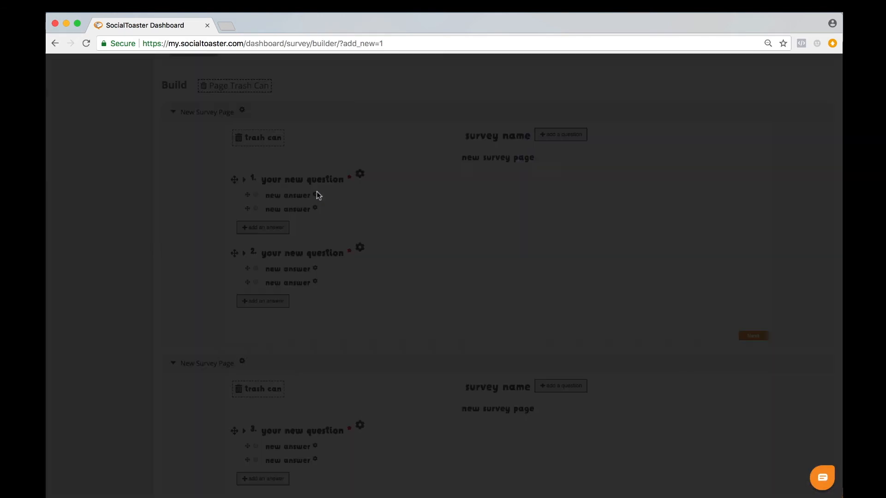
{"action": "left_click", "coordinate": [315, 194]}
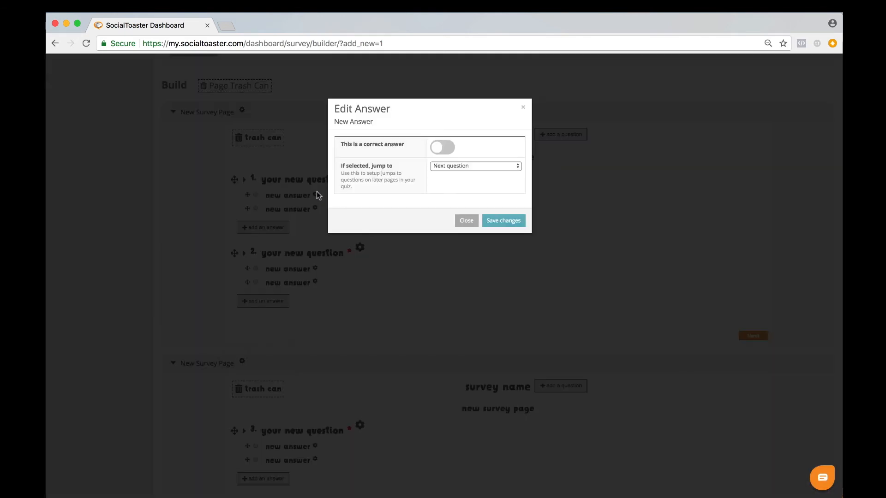
{"action": "left_click", "coordinate": [440, 148]}
{"action": "left_click", "coordinate": [494, 220]}
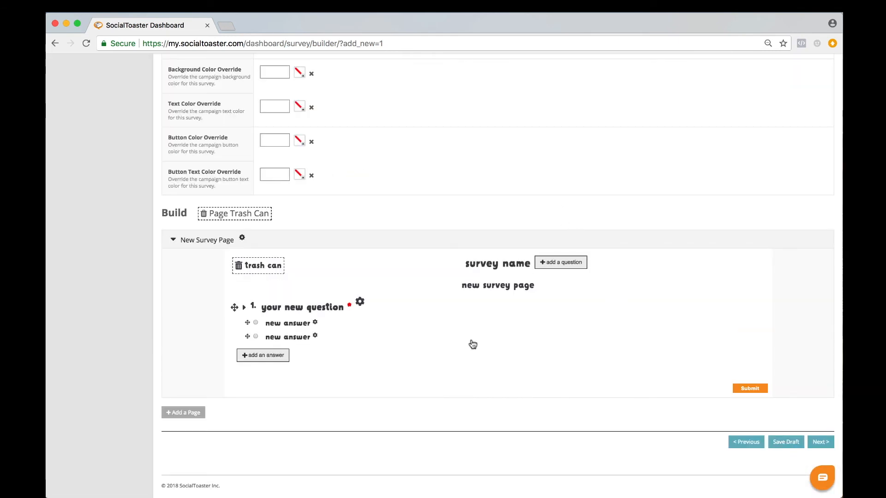
Continue to the Finish Up stage and expand the Sharing Options to review the sharing and survey results settings
{"action": "left_click", "coordinate": [820, 441]}
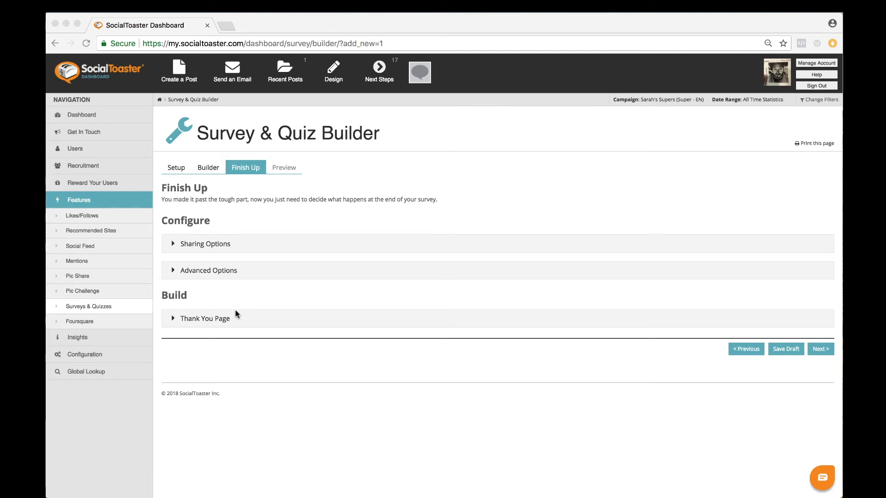
{"action": "left_click", "coordinate": [172, 244]}
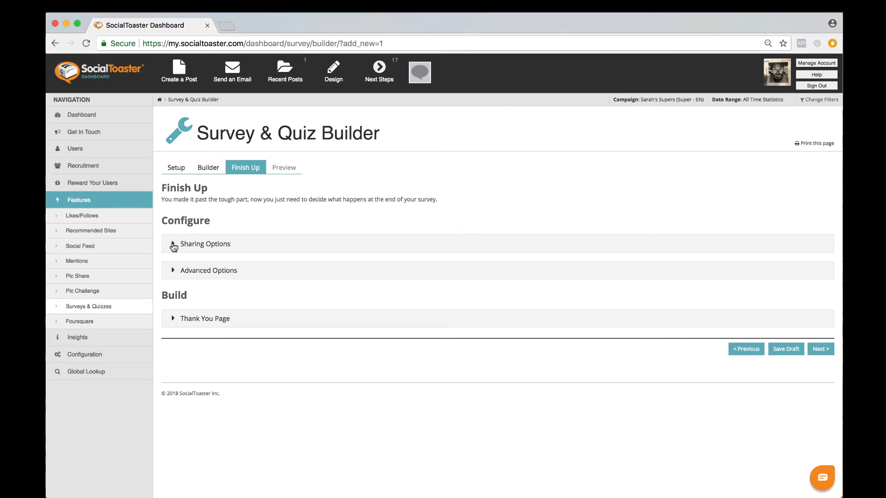
{"action": "left_click", "coordinate": [172, 244]}
{"action": "scroll", "coordinate": [315, 263], "scroll_direction": "down", "scroll_amount": 3}
{"action": "scroll", "coordinate": [315, 262], "scroll_direction": "down", "scroll_amount": 2}
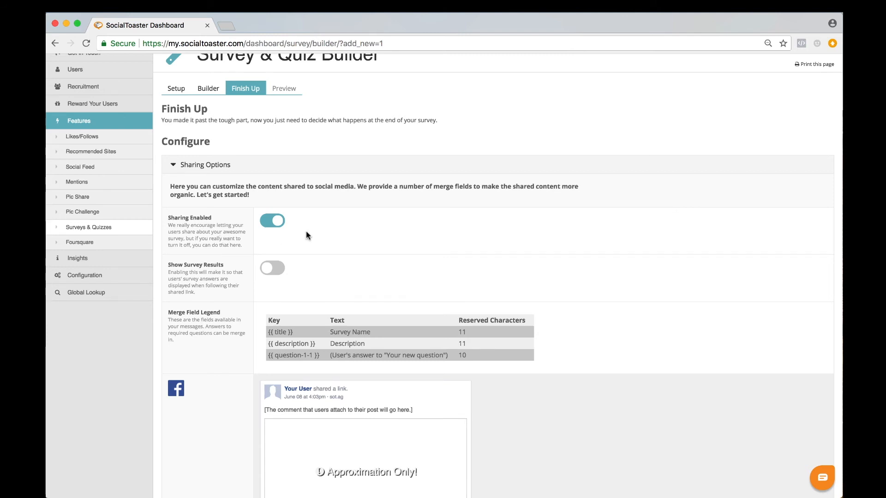
{"action": "scroll", "coordinate": [305, 235], "scroll_direction": "down", "scroll_amount": 1}
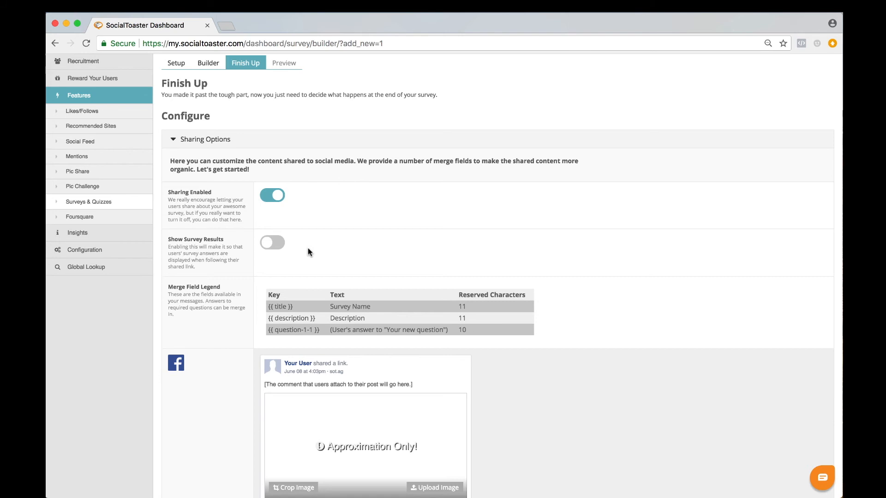
{"action": "scroll", "coordinate": [308, 251], "scroll_direction": "up", "scroll_amount": 2}
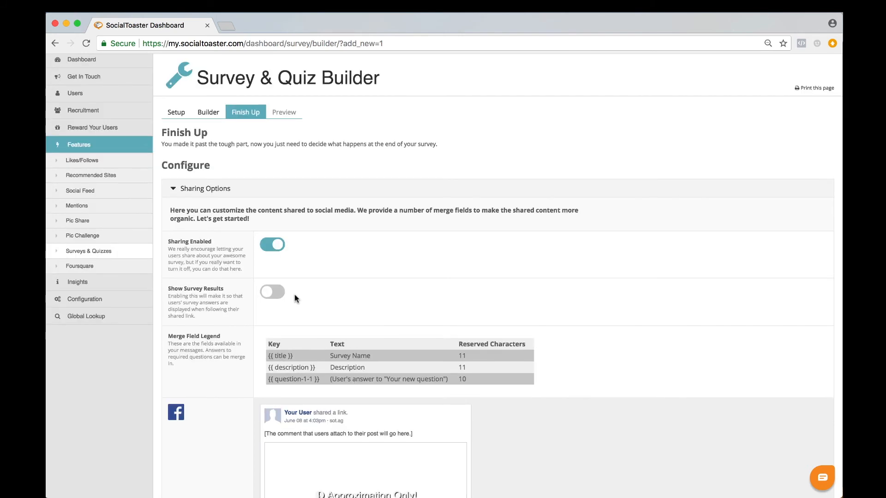
Add the description merge field after "Sign up and you can too!" in the Facebook share message
{"action": "scroll", "coordinate": [296, 297], "scroll_direction": "down", "scroll_amount": 8}
{"action": "scroll", "coordinate": [295, 296], "scroll_direction": "down", "scroll_amount": 1}
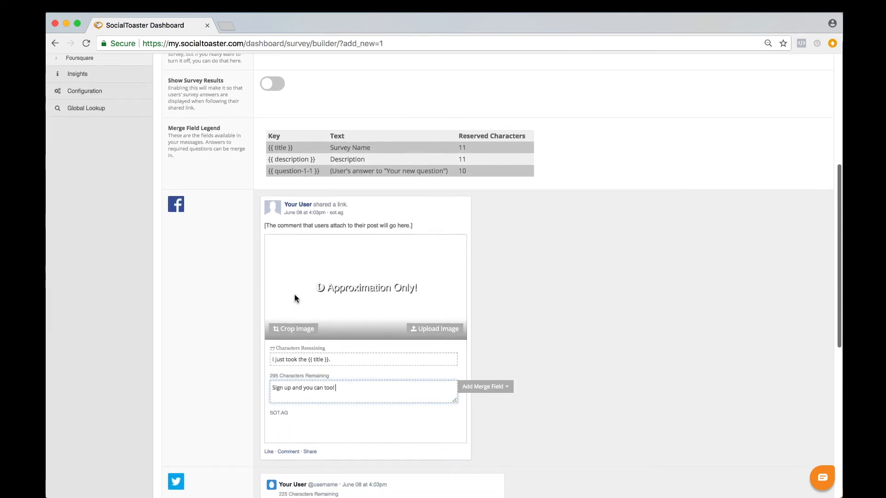
{"action": "left_click", "coordinate": [502, 385]}
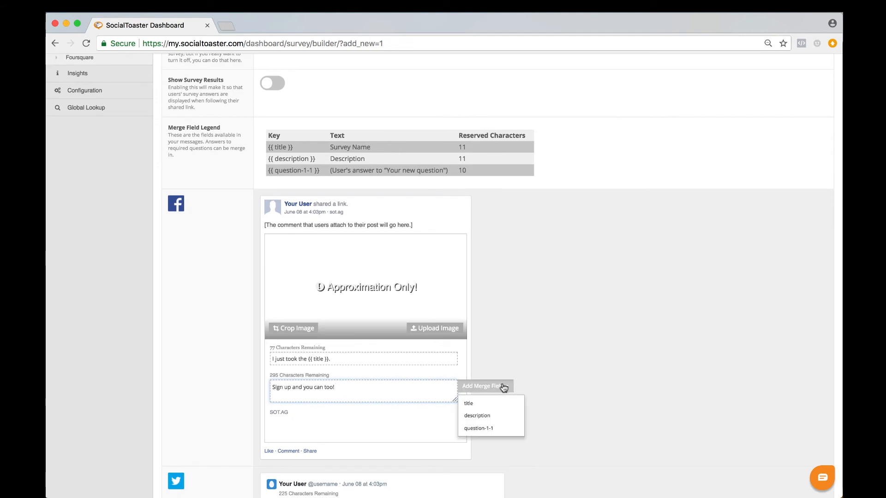
{"action": "left_click", "coordinate": [483, 418]}
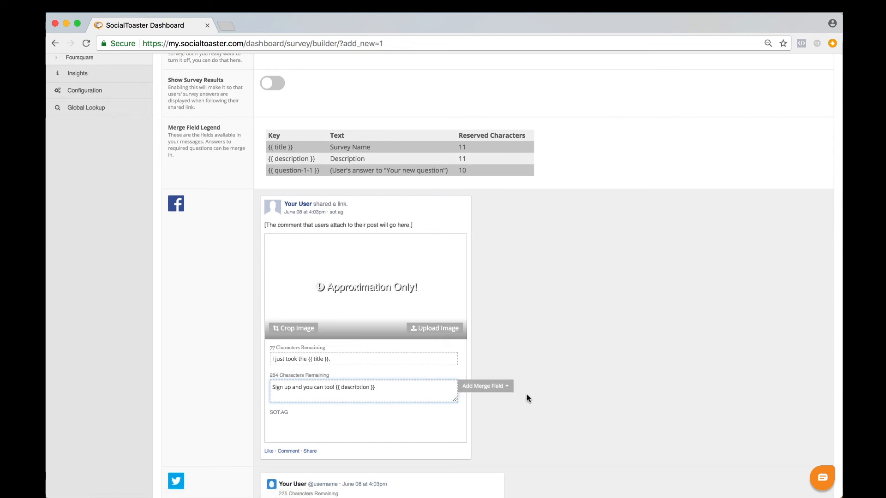
{"action": "left_click", "coordinate": [543, 351]}
Add the description merge field to the end of the Twitter share message
{"action": "scroll", "coordinate": [544, 349], "scroll_direction": "down", "scroll_amount": 5}
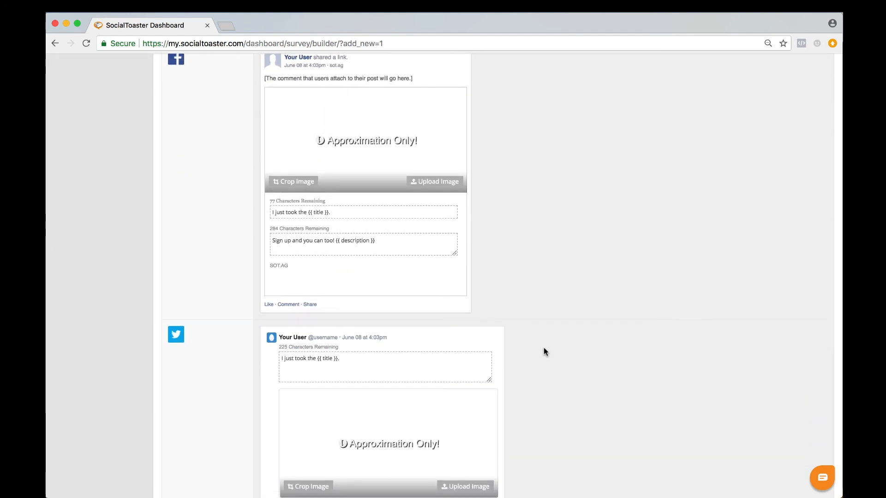
{"action": "scroll", "coordinate": [543, 347], "scroll_direction": "down", "scroll_amount": 4}
{"action": "left_click", "coordinate": [466, 258]}
{"action": "left_click", "coordinate": [511, 249]}
{"action": "left_click", "coordinate": [515, 277]}
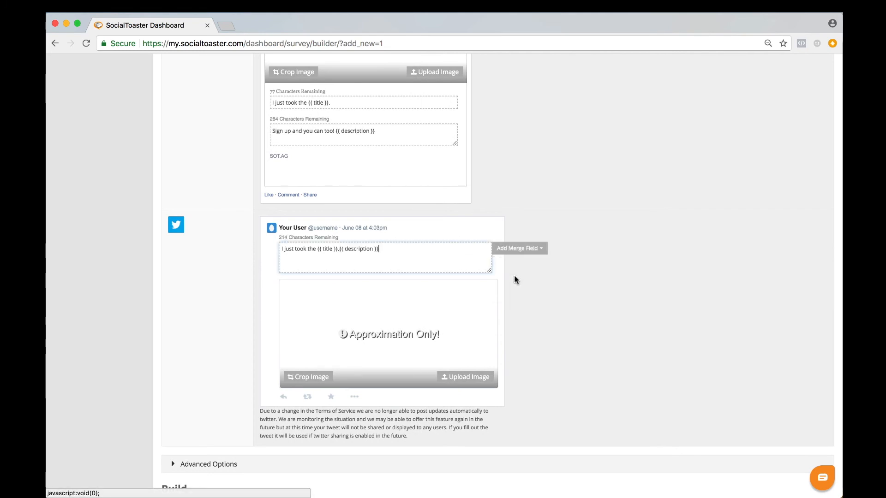
{"action": "left_click", "coordinate": [530, 316]}
Inspect the advanced end-of-survey options and the editable "share your results with your friends" text on the Thank You Page
{"action": "scroll", "coordinate": [531, 318], "scroll_direction": "down", "scroll_amount": 4}
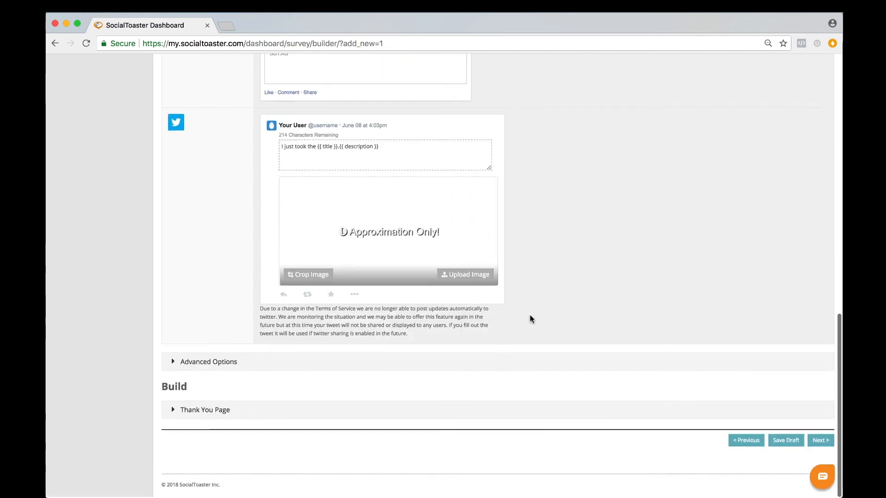
{"action": "left_click", "coordinate": [174, 363]}
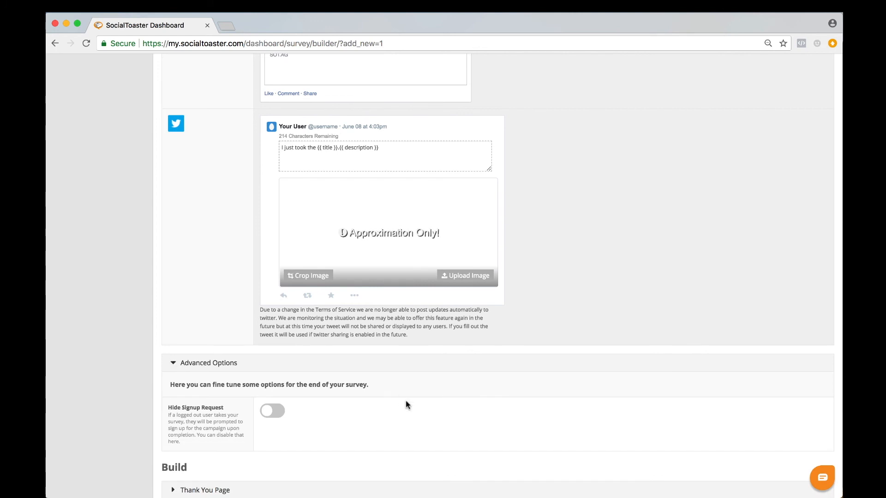
{"action": "scroll", "coordinate": [405, 400], "scroll_direction": "down", "scroll_amount": 3}
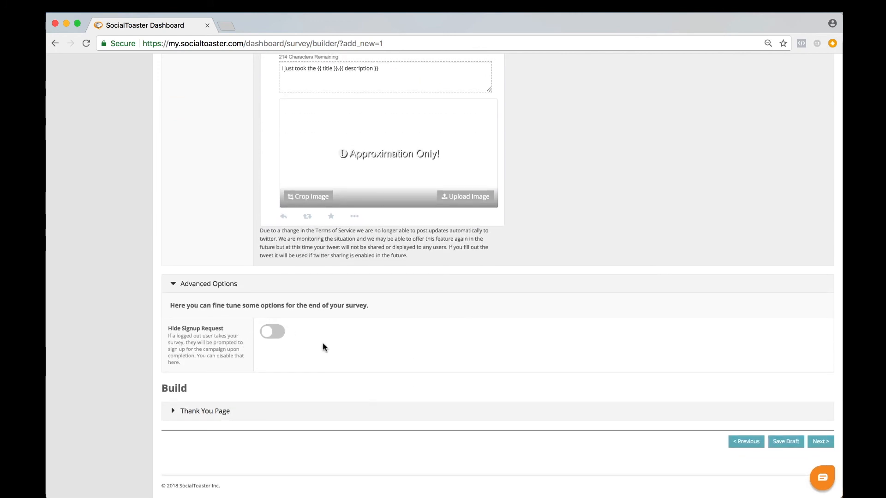
{"action": "left_click", "coordinate": [173, 411]}
{"action": "scroll", "coordinate": [392, 344], "scroll_direction": "down", "scroll_amount": 5}
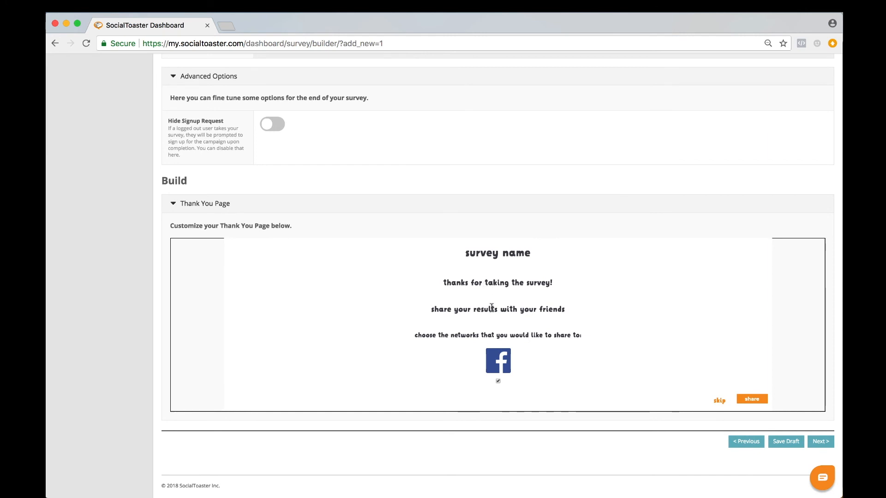
{"action": "left_click", "coordinate": [491, 307]}
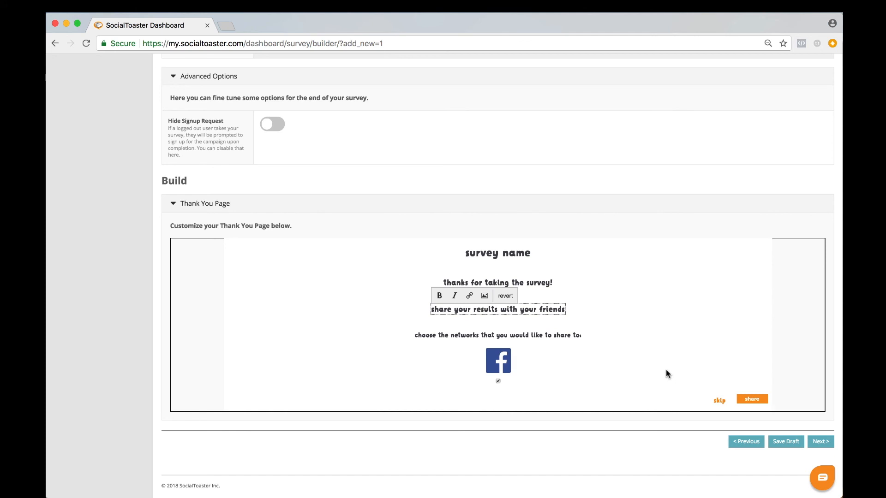
Continue to the survey preview and view it at Normal, Wide and Full width
{"action": "left_click", "coordinate": [820, 443]}
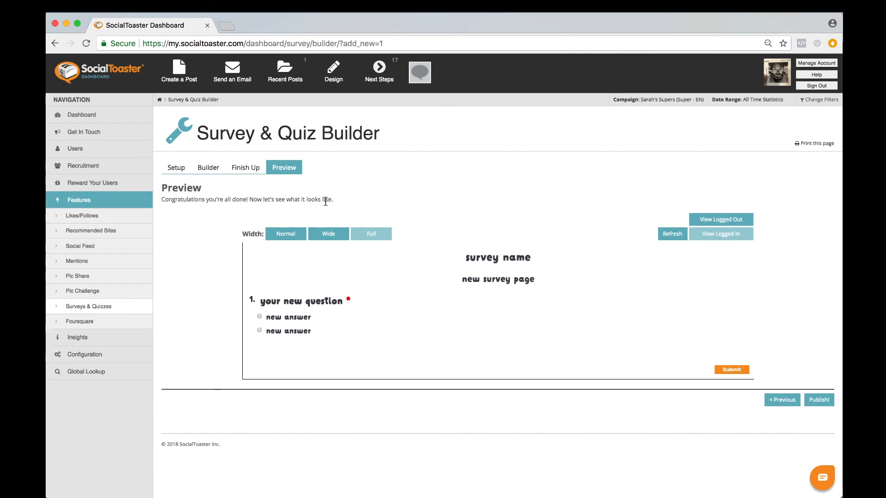
{"action": "left_click", "coordinate": [289, 234]}
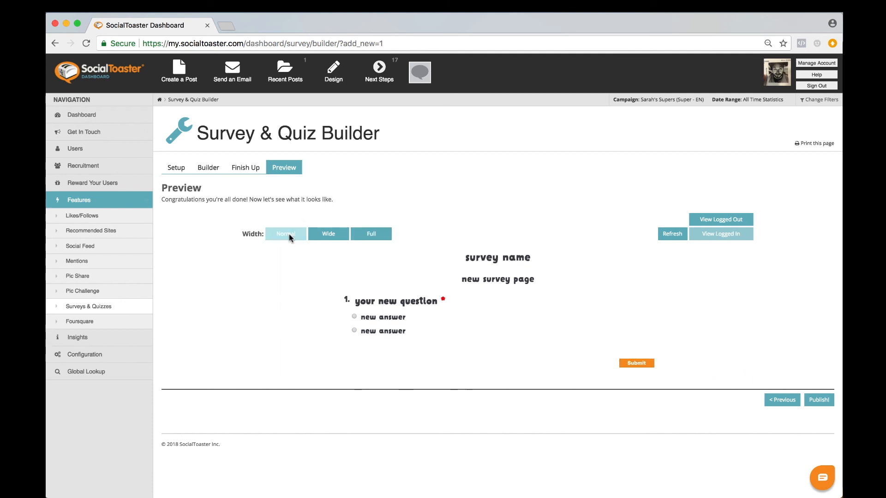
{"action": "left_click", "coordinate": [325, 234]}
{"action": "left_click", "coordinate": [375, 234]}
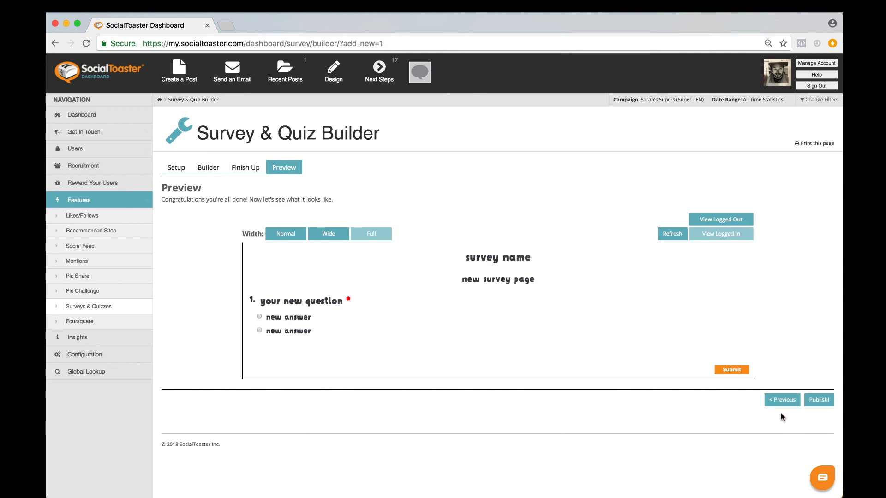
Publish the survey and inspect the actions available for it in the active surveys list
{"action": "left_click", "coordinate": [818, 401]}
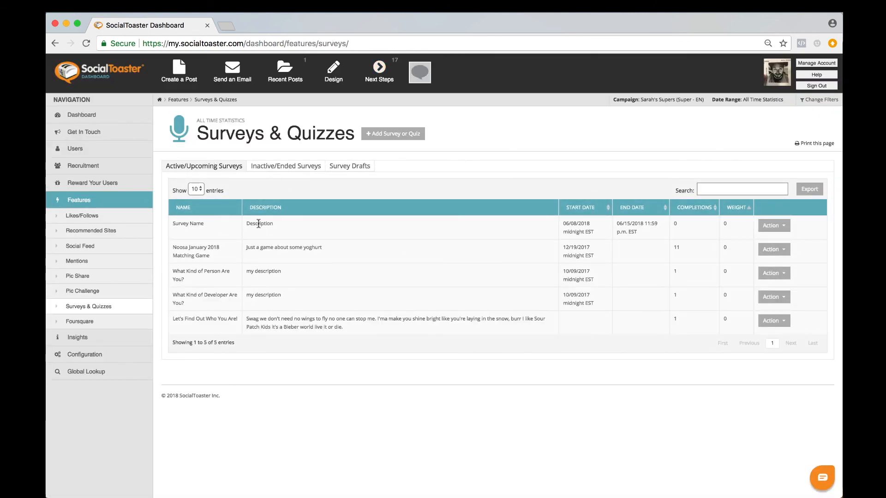
{"action": "left_click", "coordinate": [782, 229]}
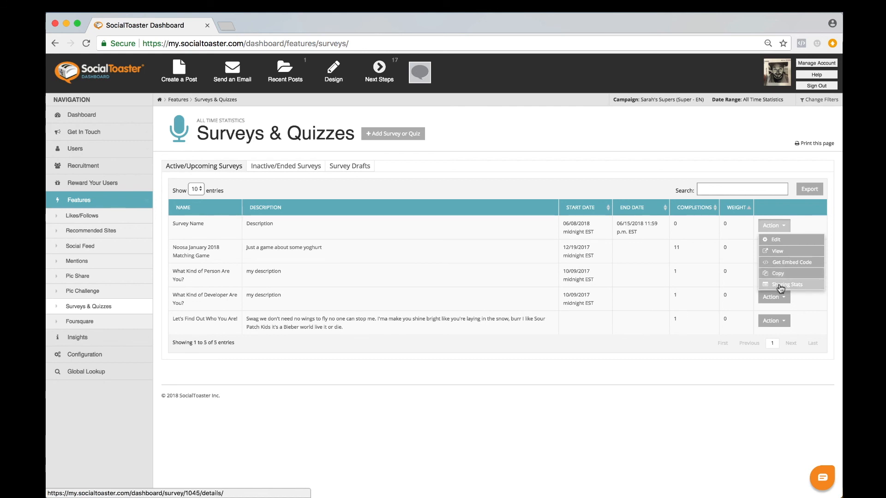
{"action": "left_click", "coordinate": [702, 293]}
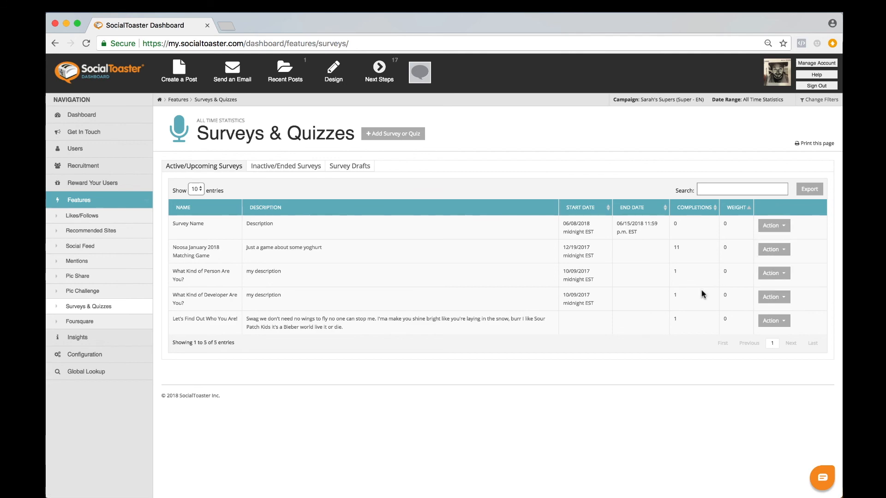